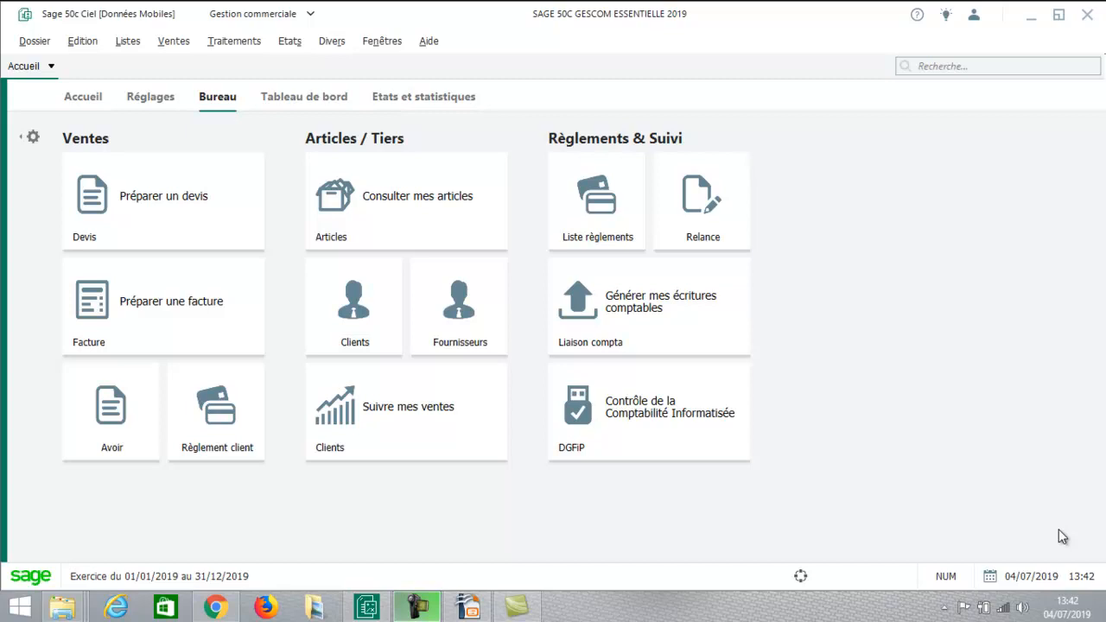
- Start creating a new quote (devis) with the Top Facture assistant
{"action": "left_click", "coordinate": [166, 42]}
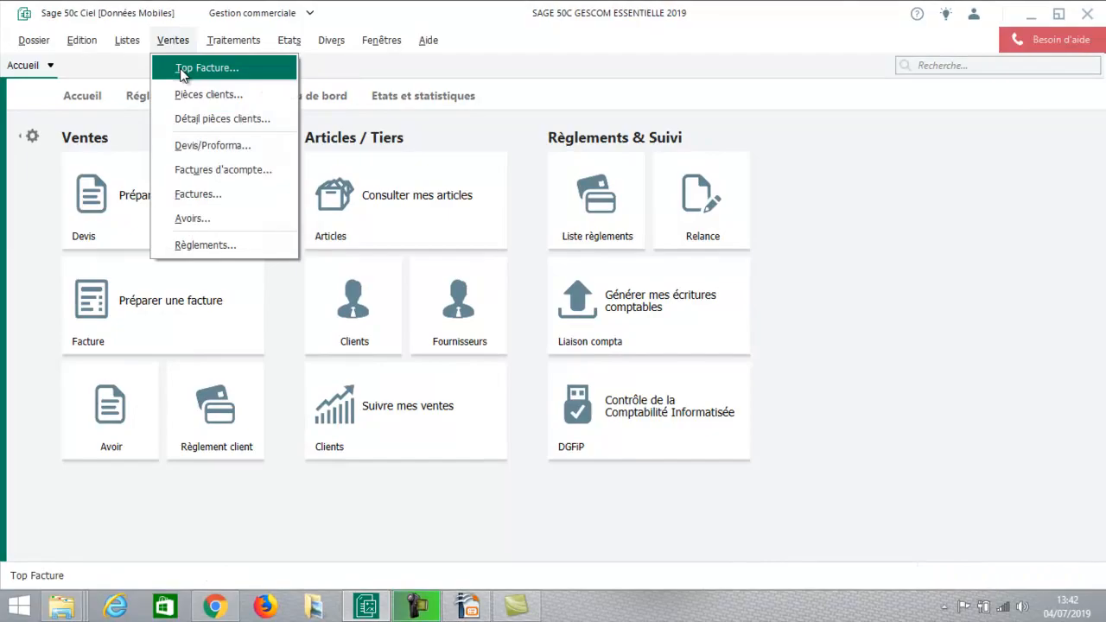
{"action": "left_click", "coordinate": [182, 69]}
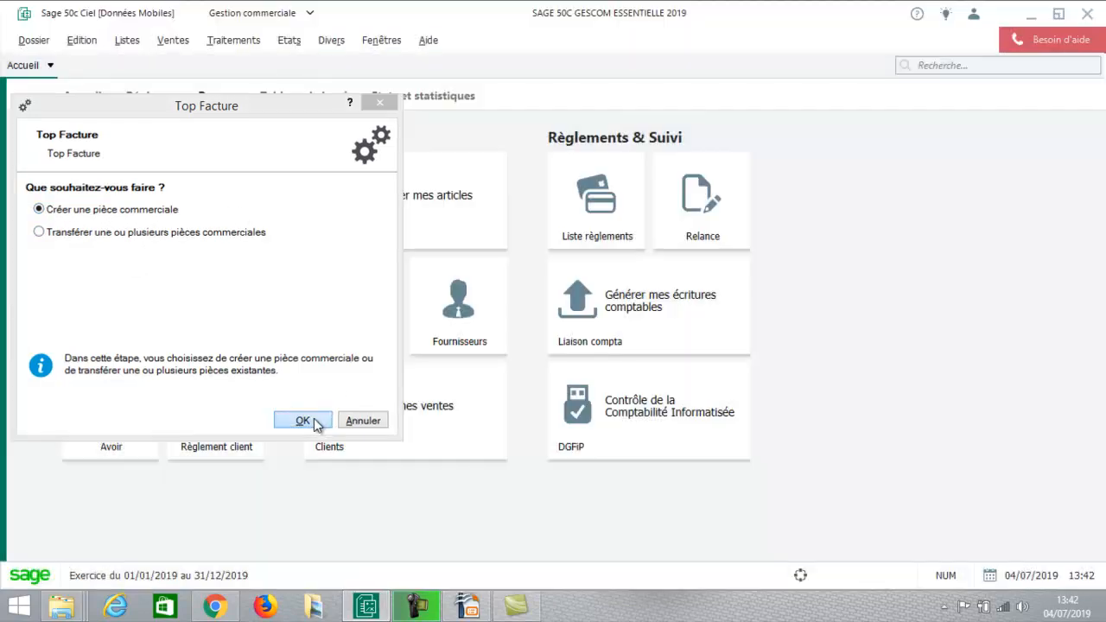
{"action": "left_click", "coordinate": [303, 421]}
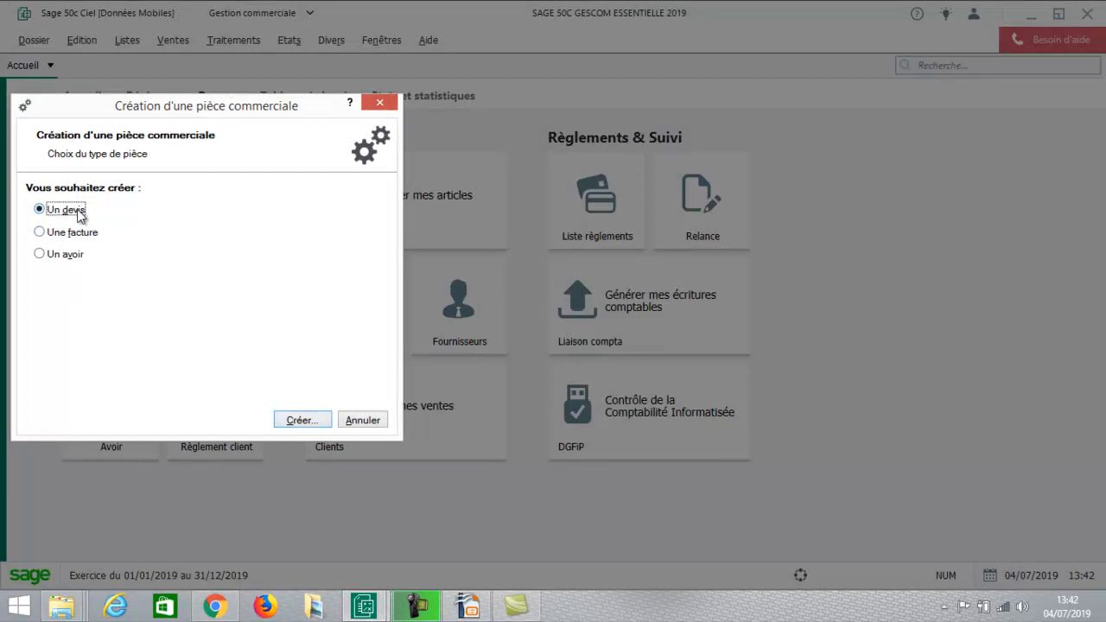
{"action": "left_click", "coordinate": [303, 421]}
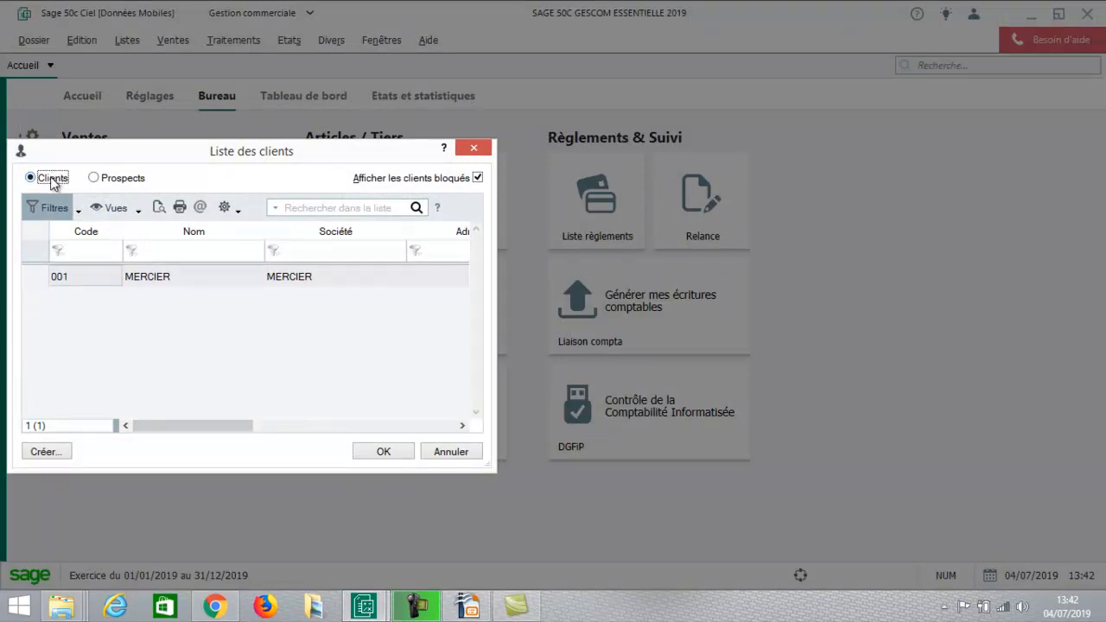
- Choose the existing prospect as the quote's recipient and article ART0001 as its content
{"action": "left_click", "coordinate": [128, 179]}
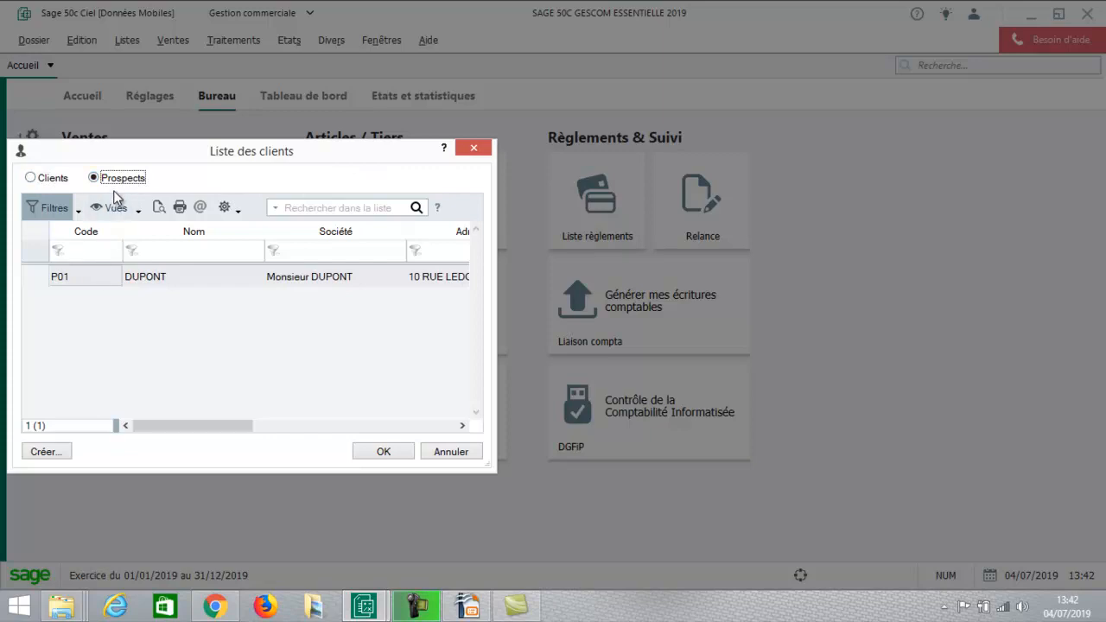
{"action": "left_click", "coordinate": [71, 278]}
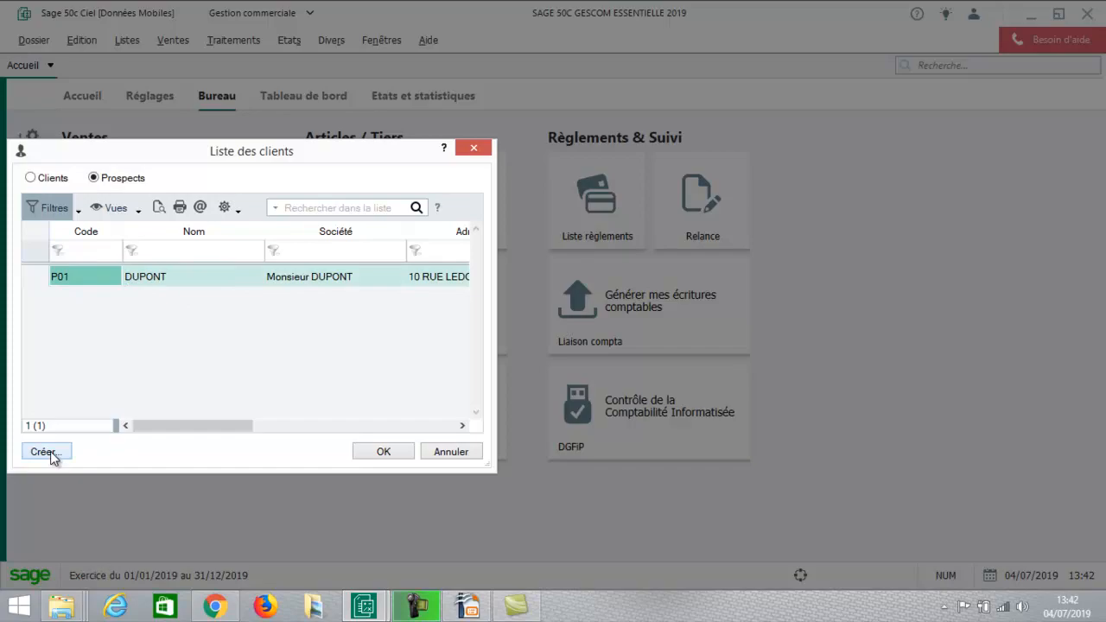
{"action": "left_click", "coordinate": [380, 455]}
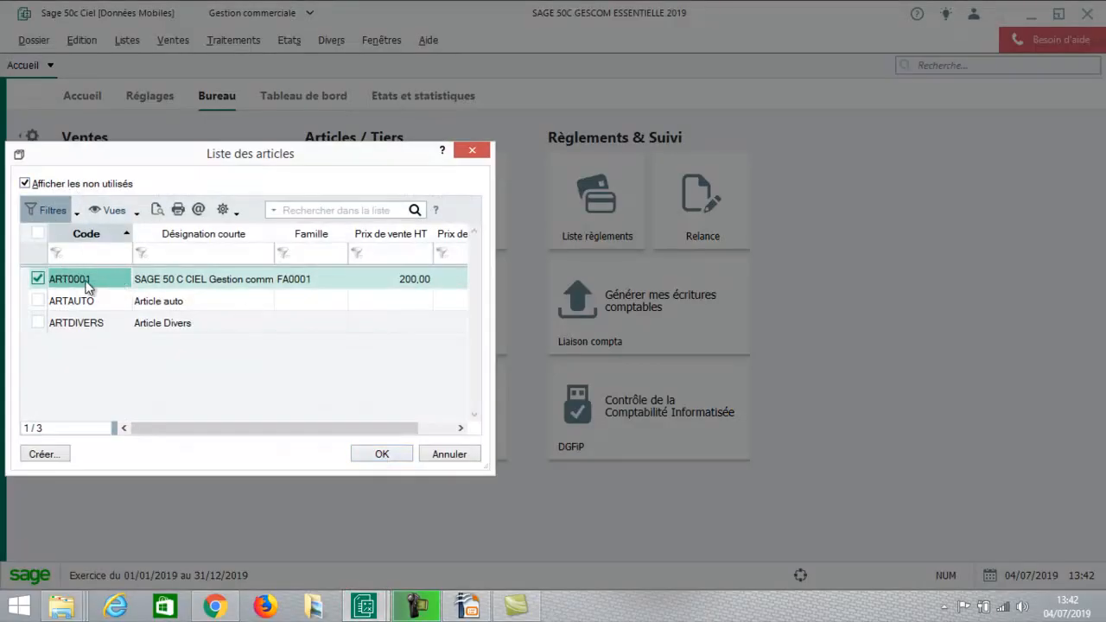
{"action": "left_click", "coordinate": [333, 208]}
{"action": "left_click", "coordinate": [382, 455]}
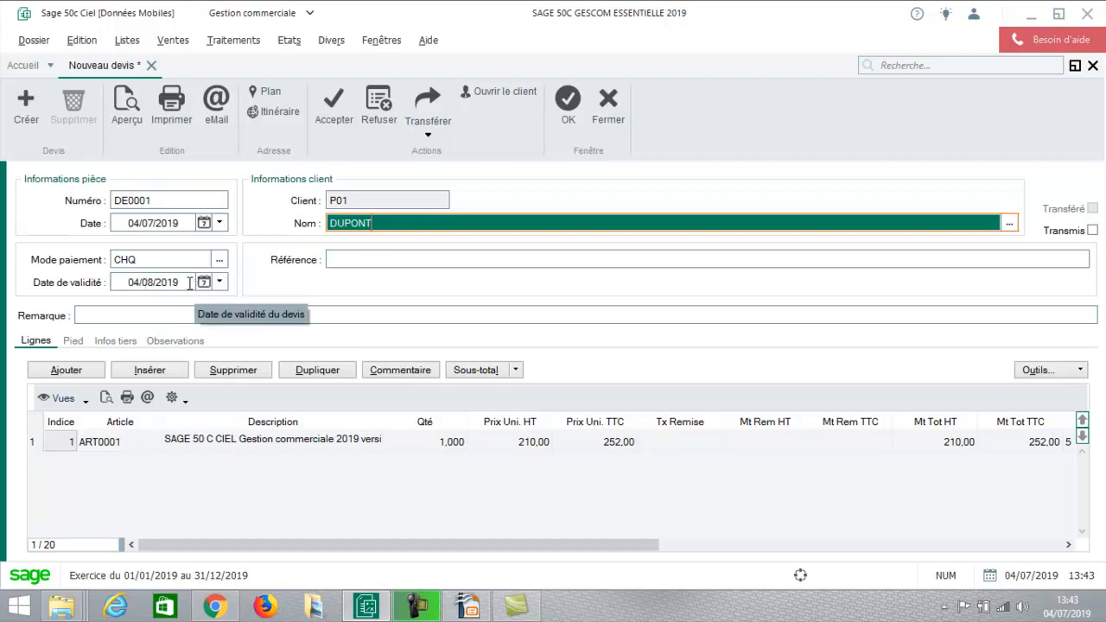
- Enter "Votre mail" as the quote's reference
{"action": "left_click", "coordinate": [359, 258]}
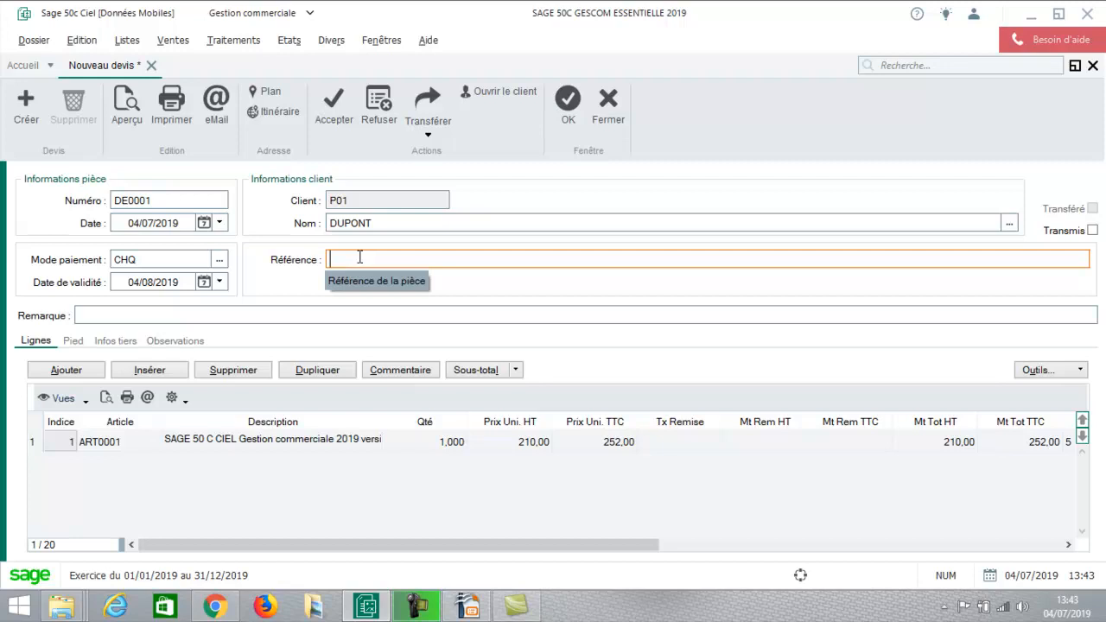
{"action": "type", "text": "V"}
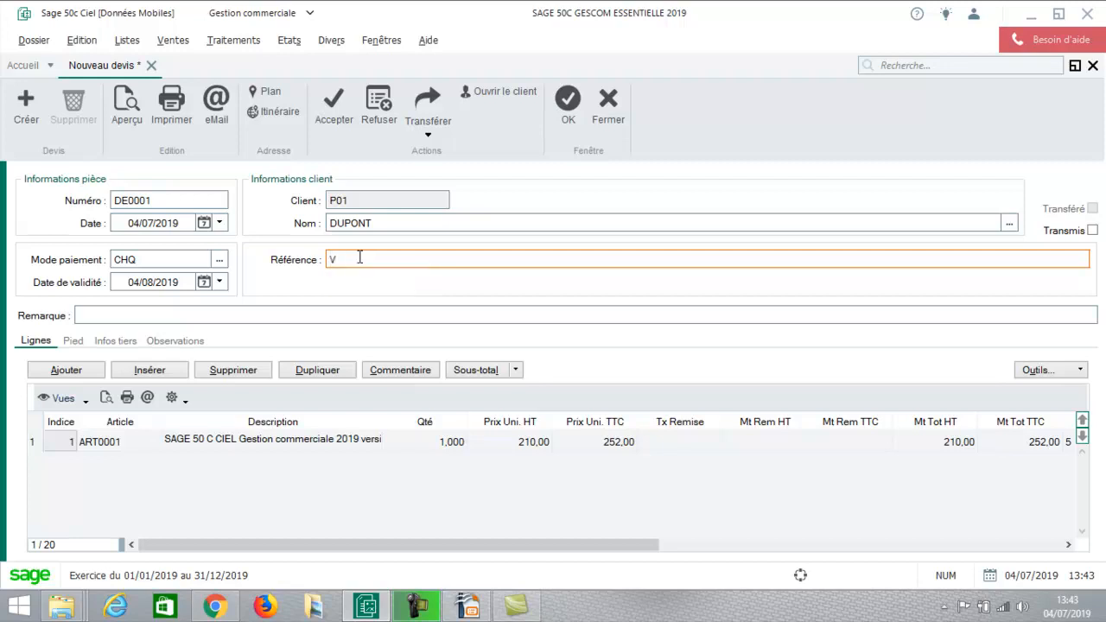
{"action": "type", "text": "otre mail"}
- Try adding an empty line below the ART0001 line, and delete it again
{"action": "left_click", "coordinate": [68, 372]}
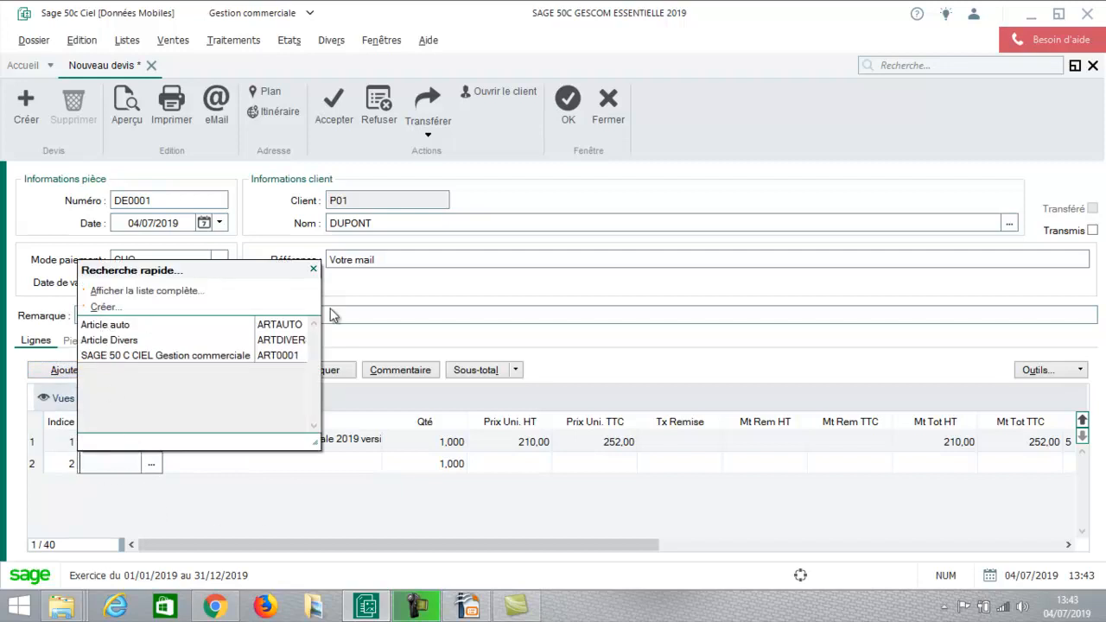
{"action": "left_click", "coordinate": [314, 270]}
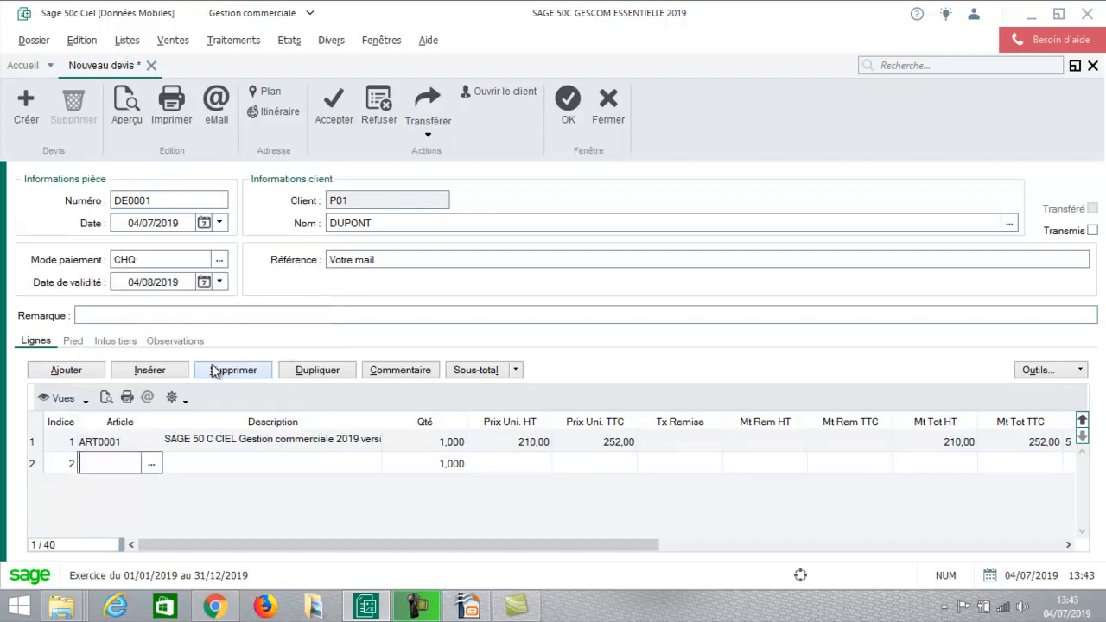
{"action": "left_click", "coordinate": [242, 372]}
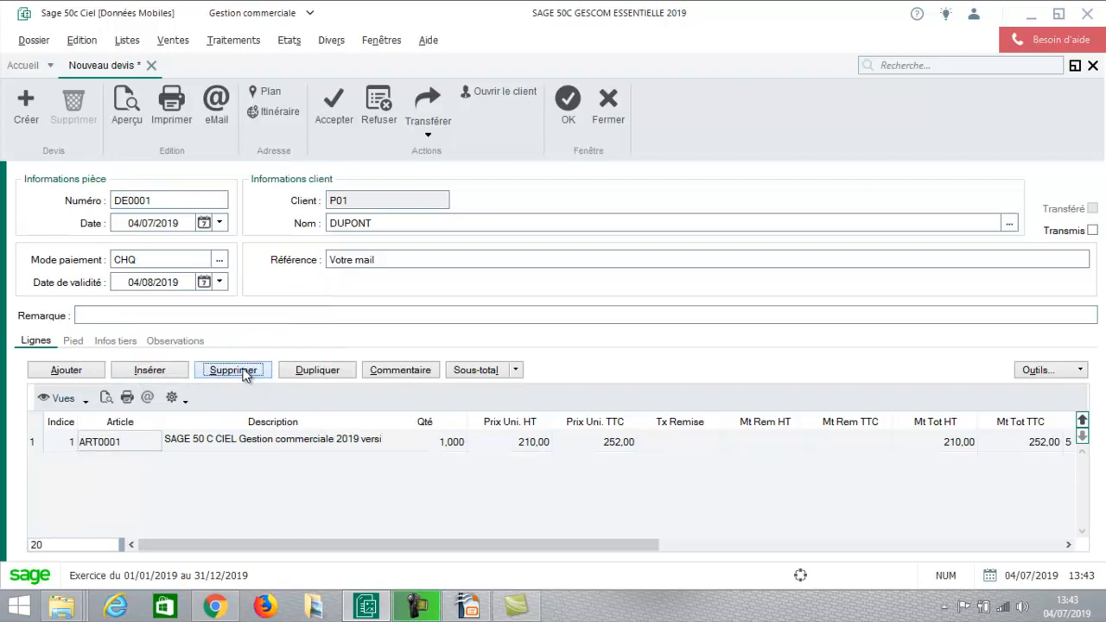
- Try inserting an empty line above ART0001 and duplicating the ART0001 line, deleting each extra line again
{"action": "left_click", "coordinate": [92, 444]}
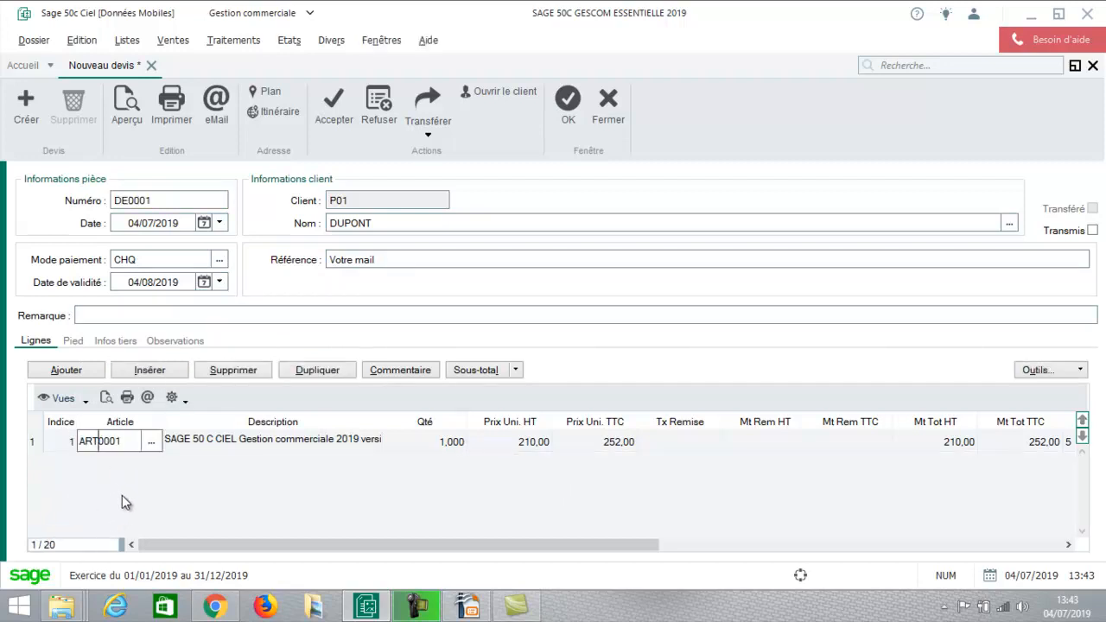
{"action": "left_click", "coordinate": [151, 370]}
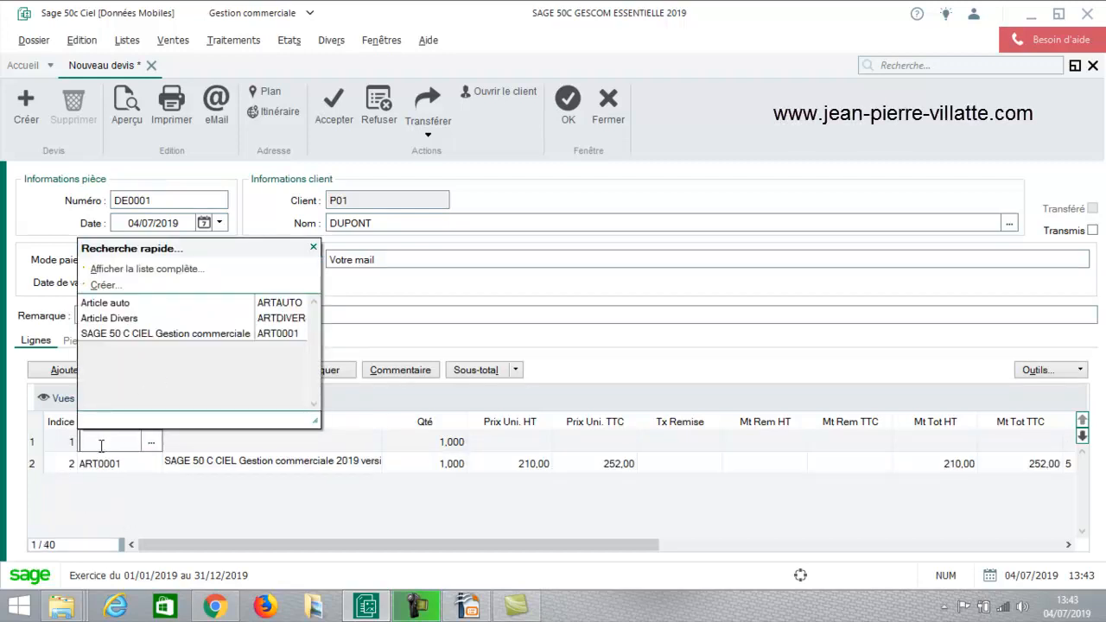
{"action": "left_click", "coordinate": [313, 247]}
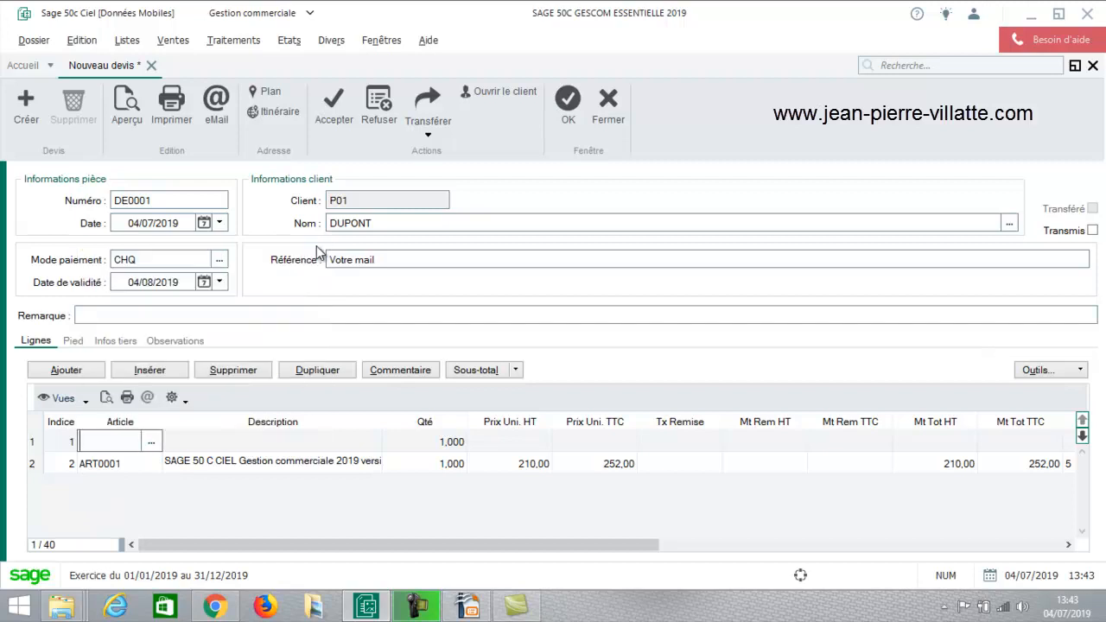
{"action": "left_click", "coordinate": [230, 372]}
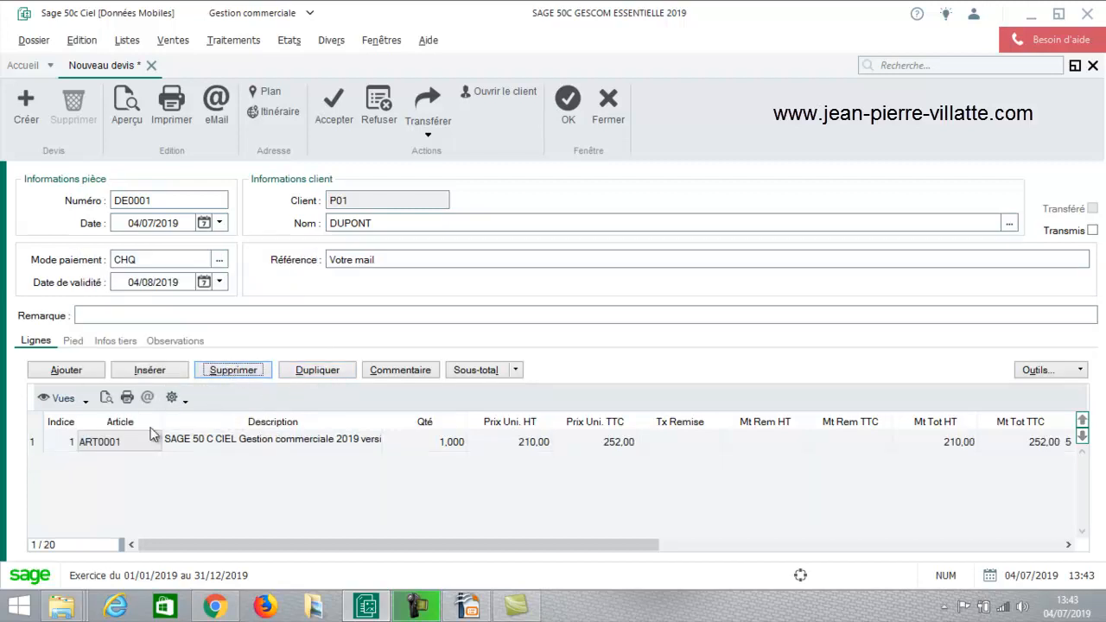
{"action": "left_click", "coordinate": [317, 372]}
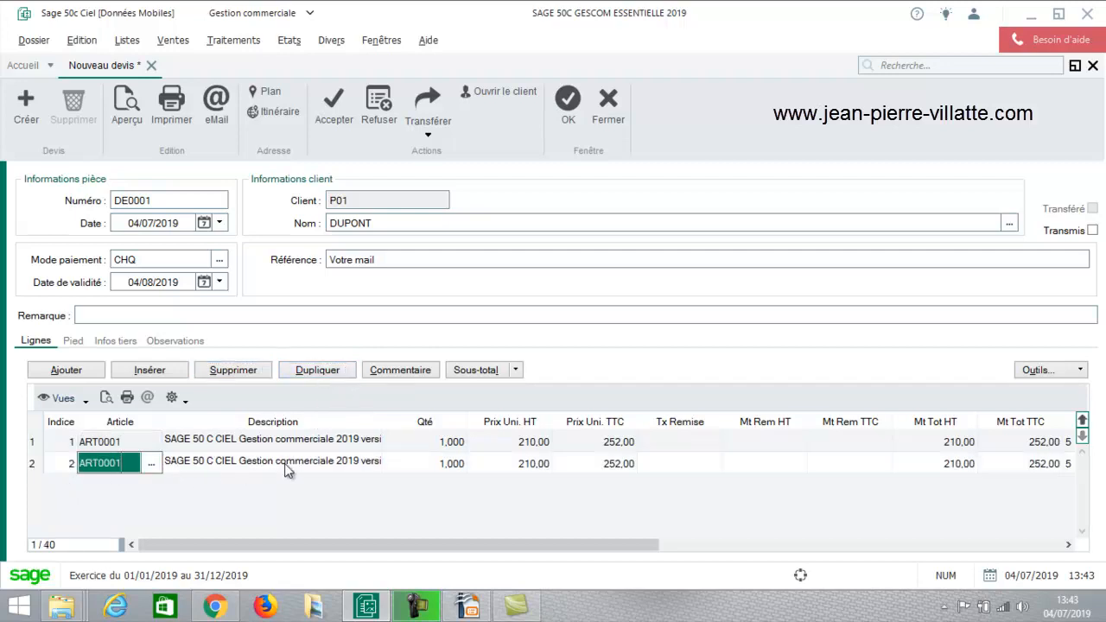
{"action": "left_click", "coordinate": [217, 378]}
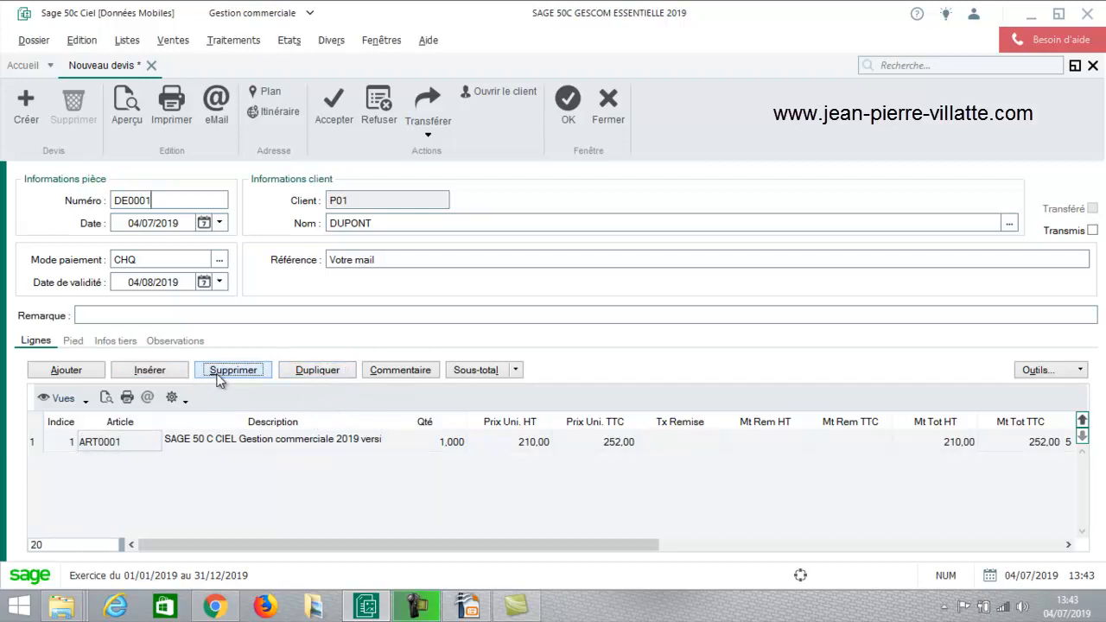
- Add a comment line reading "Acompte 30%" below the article line
{"action": "left_click", "coordinate": [401, 372]}
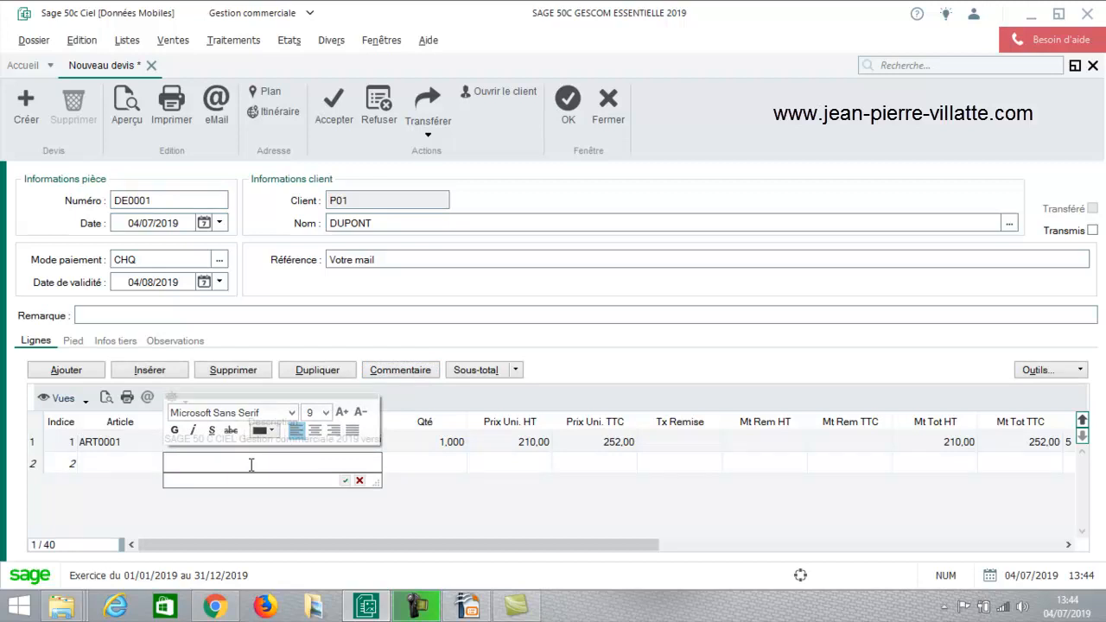
{"action": "type", "text": "Acompte"}
{"action": "key", "text": "Caps_Lock"}
{"action": "type", "text": "30"}
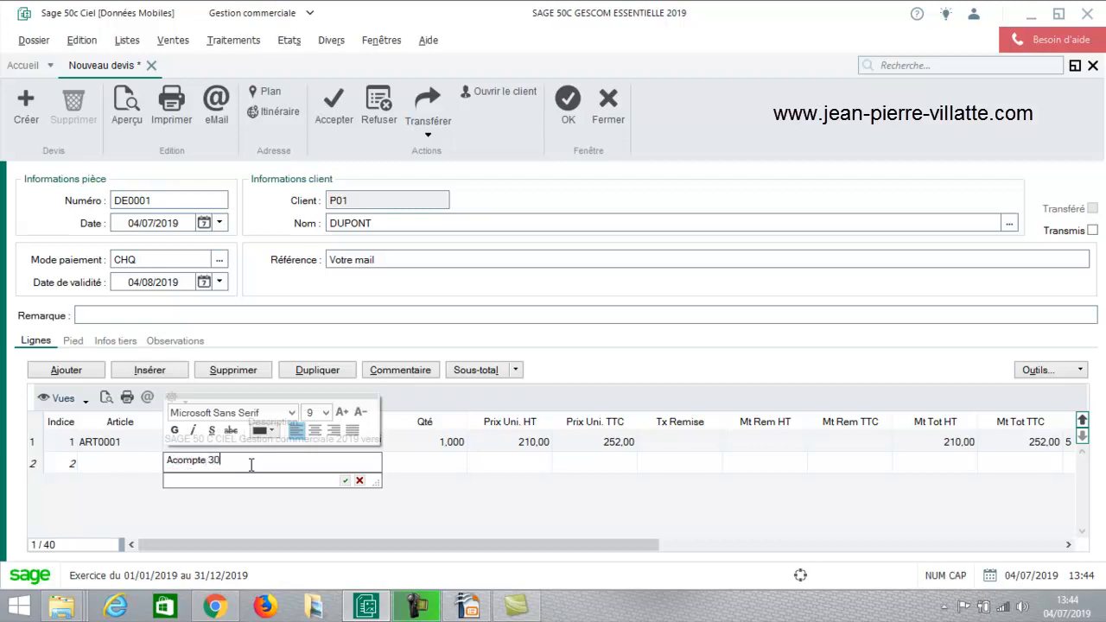
{"action": "type", "text": "%"}
{"action": "left_click", "coordinate": [512, 487]}
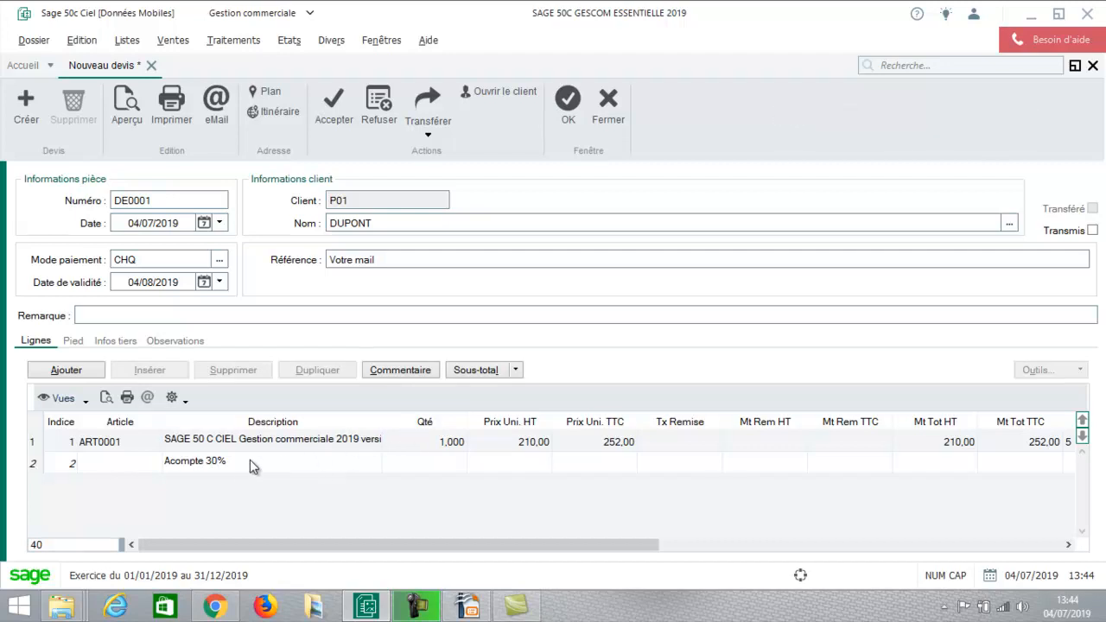
- Include Mt Tot HT among the columns to total and add a subtotal line below the comment
{"action": "left_click", "coordinate": [517, 373]}
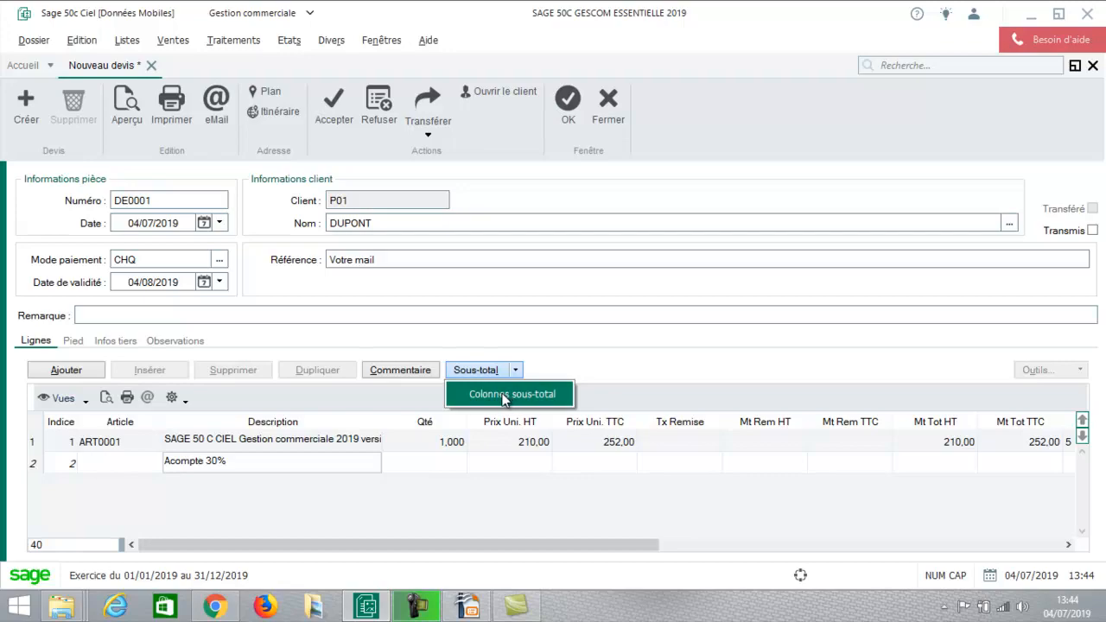
{"action": "left_click", "coordinate": [506, 396]}
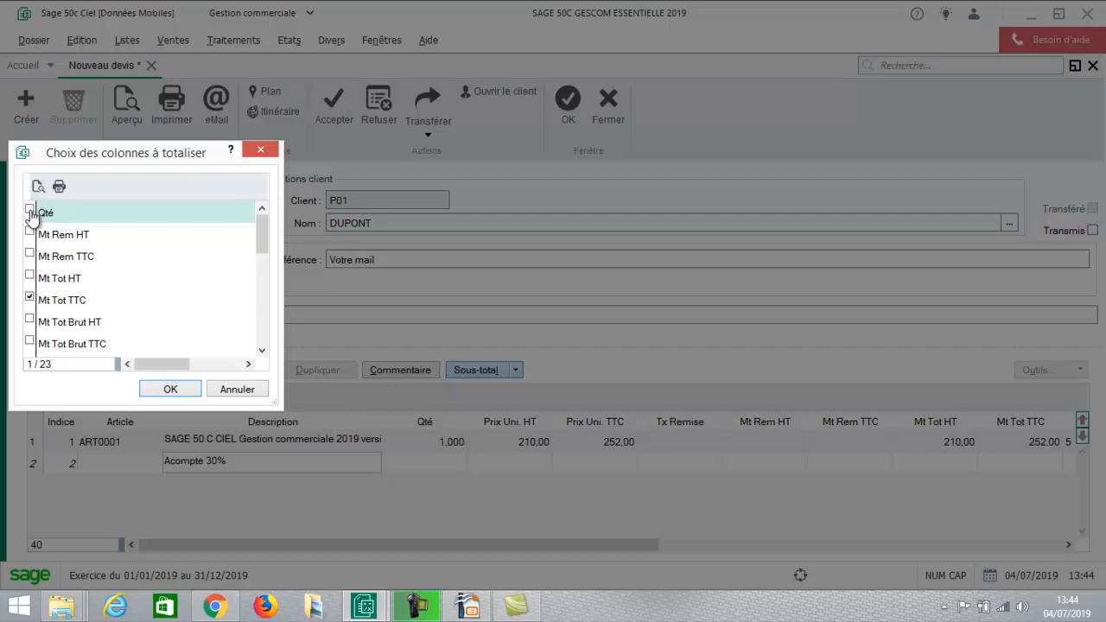
{"action": "left_click", "coordinate": [30, 278]}
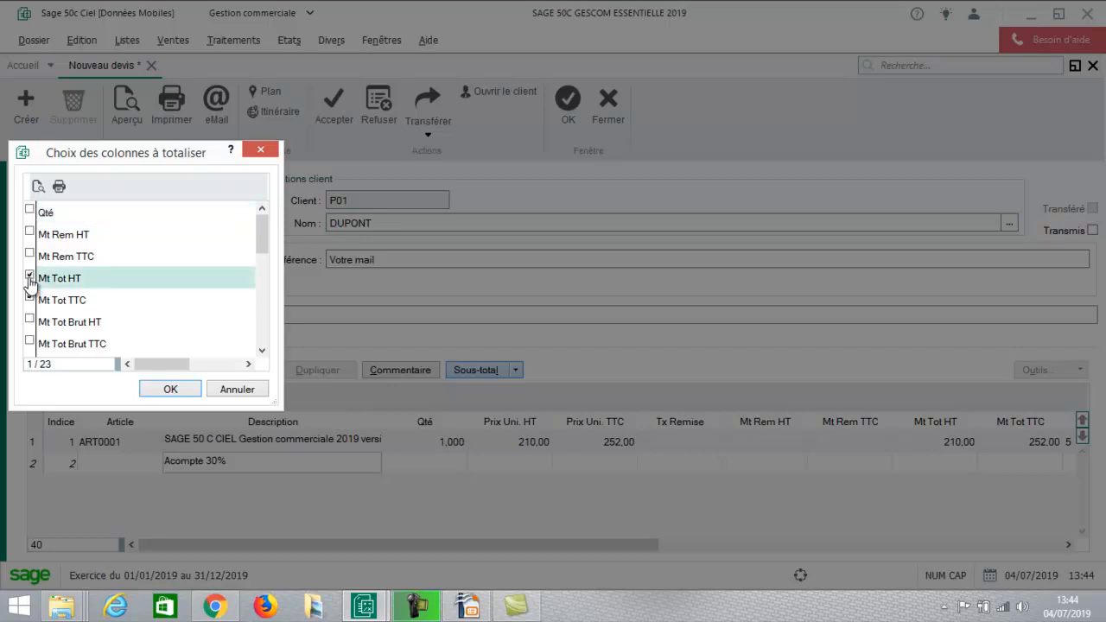
{"action": "left_click", "coordinate": [167, 390]}
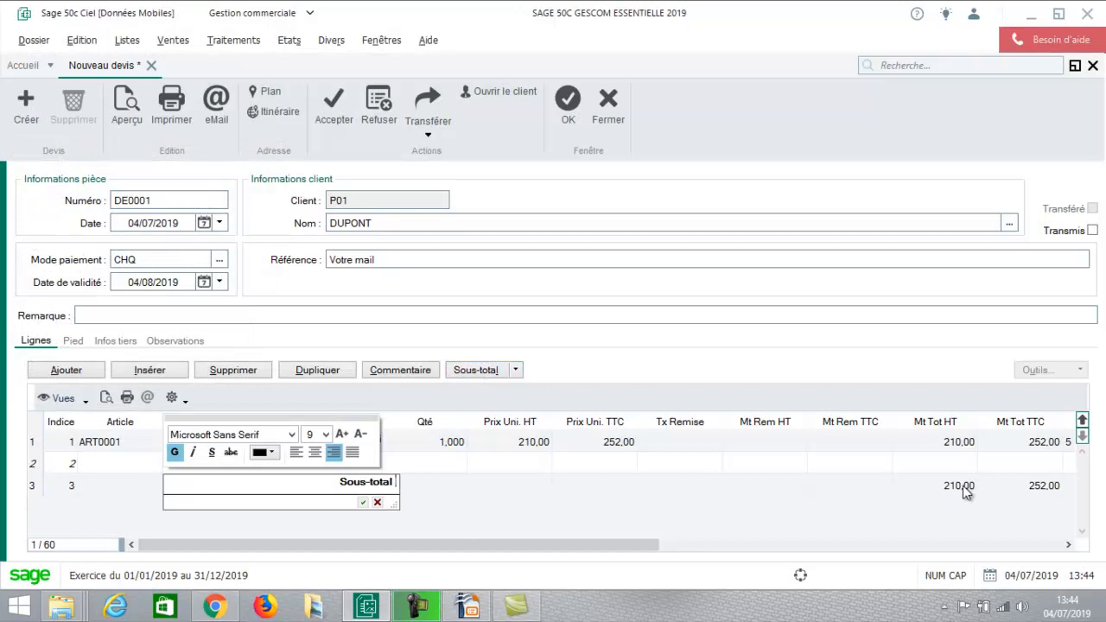
{"action": "left_click", "coordinate": [676, 524]}
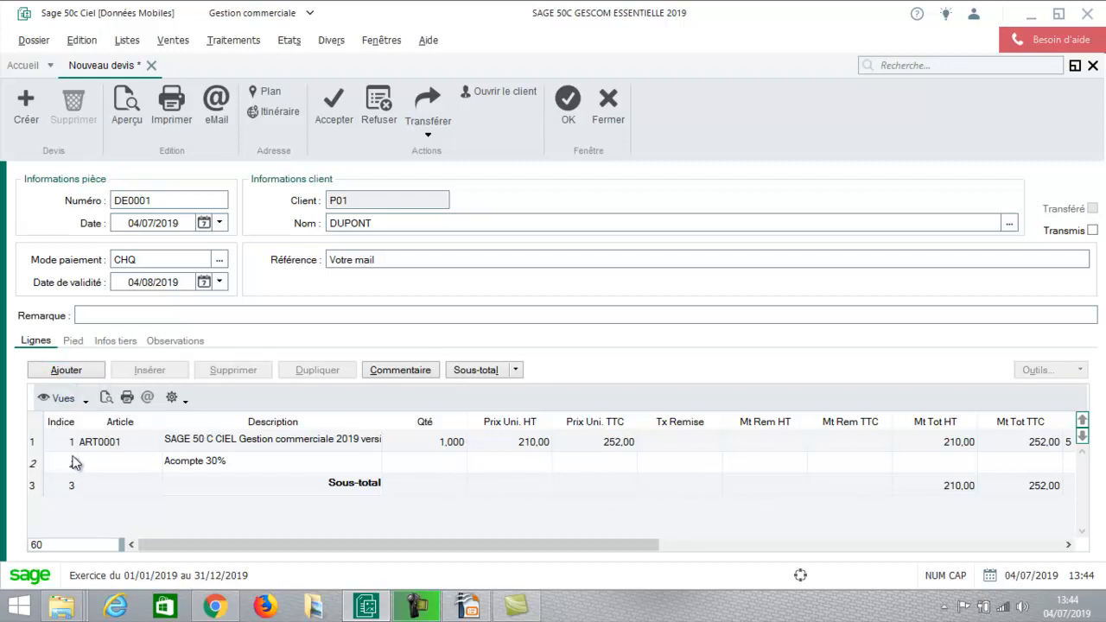
- Review the quote's footer totals, third-party information and observations
{"action": "left_click", "coordinate": [70, 346]}
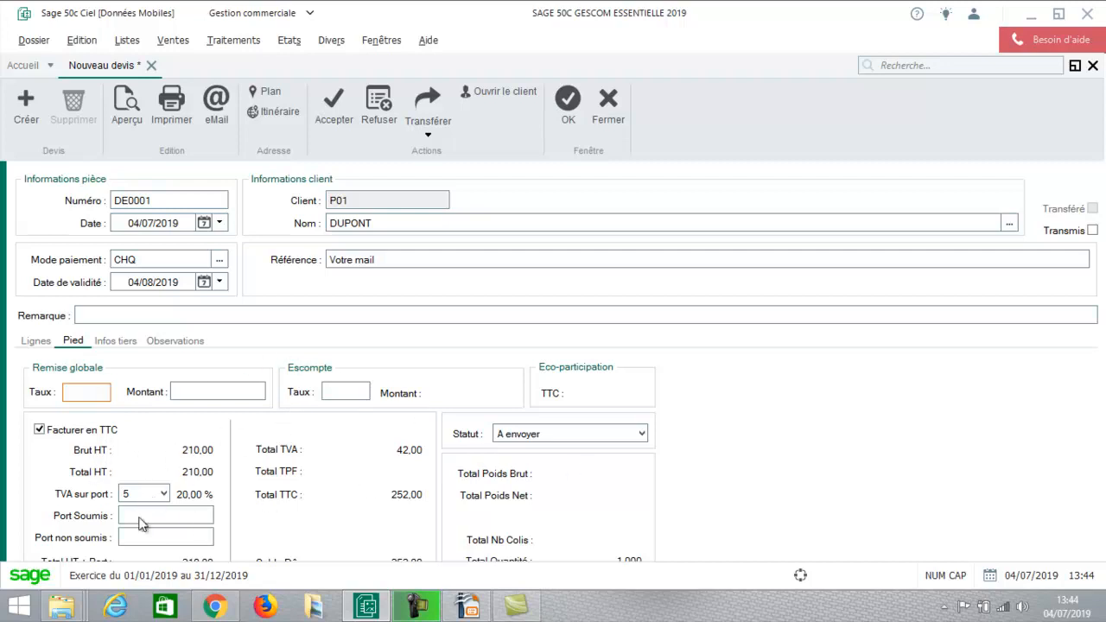
{"action": "left_click", "coordinate": [115, 340]}
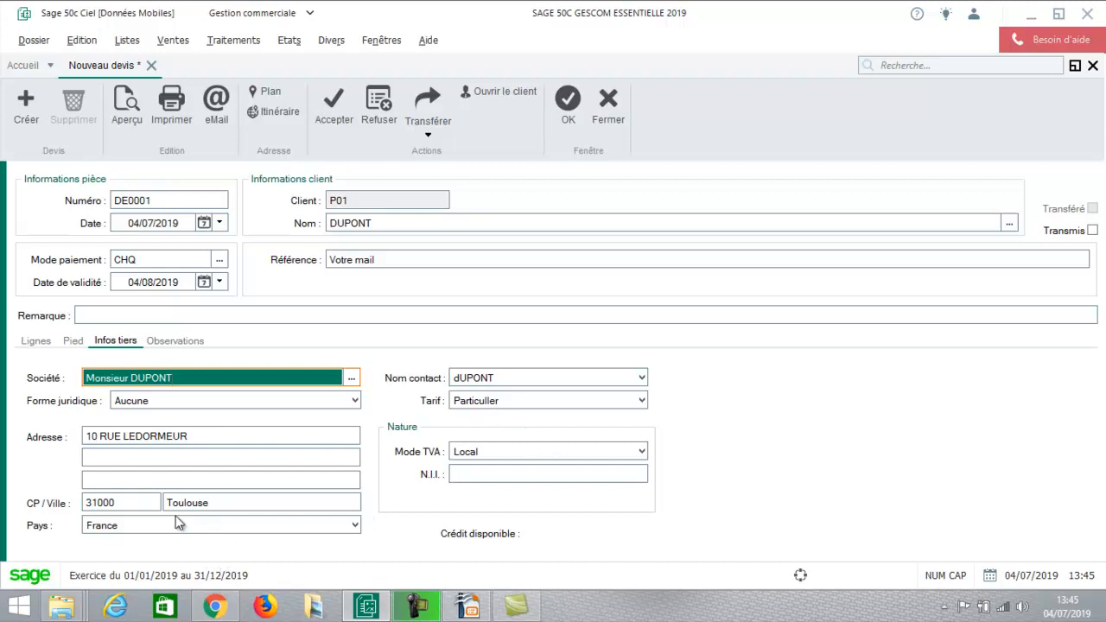
{"action": "left_click", "coordinate": [187, 342]}
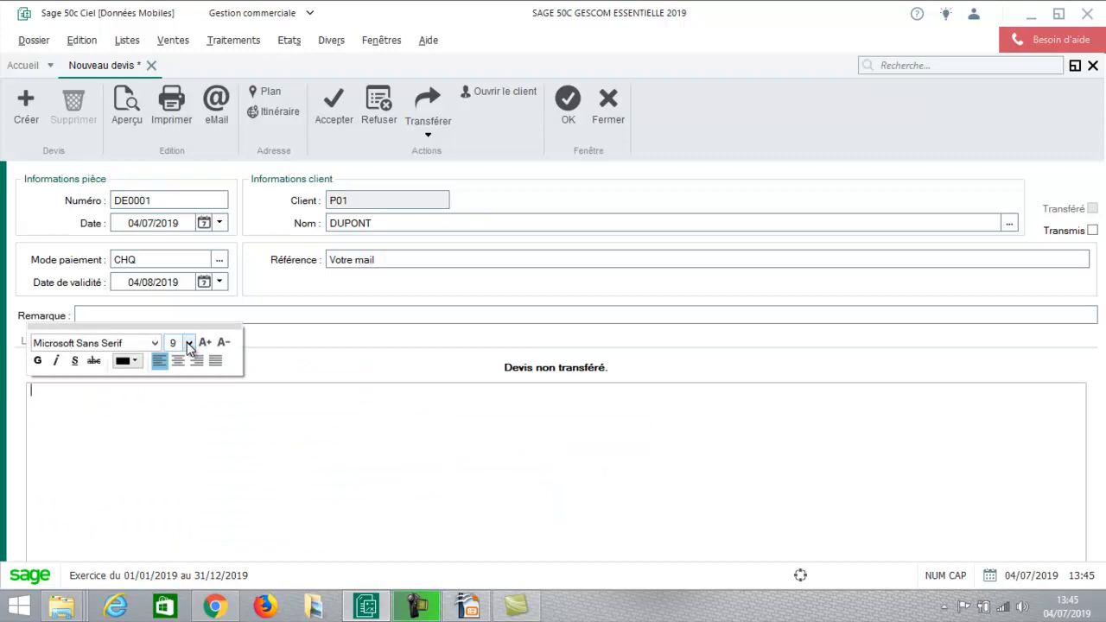
- Save the quote and preview the document down to its line items, without printing or e-mailing it, and close the preview
{"action": "left_click", "coordinate": [572, 109]}
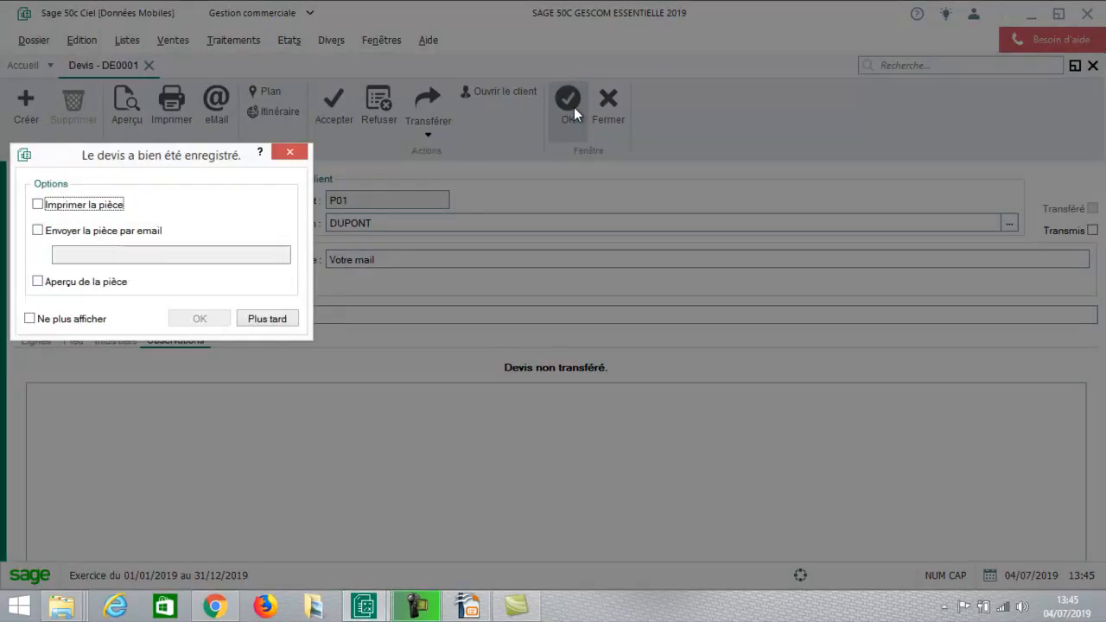
{"action": "left_click", "coordinate": [38, 281]}
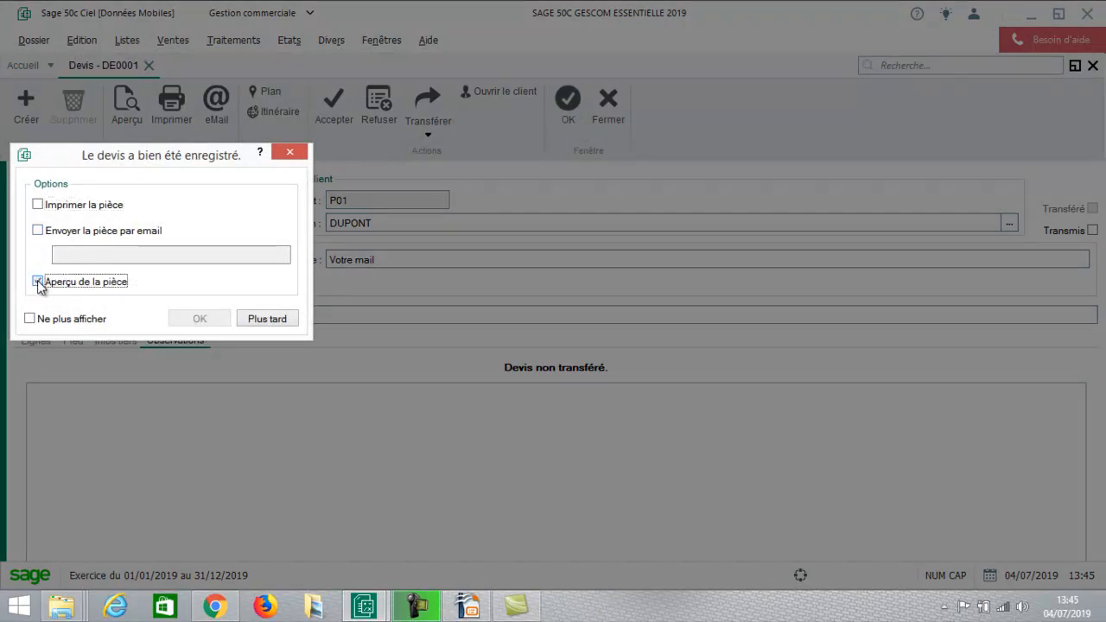
{"action": "left_click", "coordinate": [39, 231]}
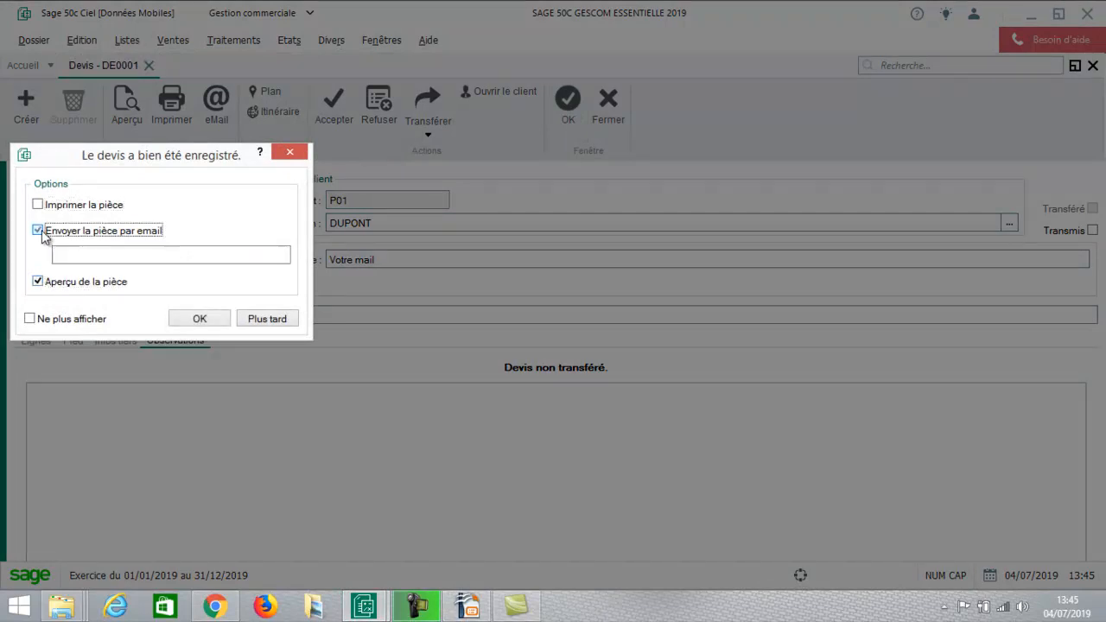
{"action": "left_click", "coordinate": [87, 255]}
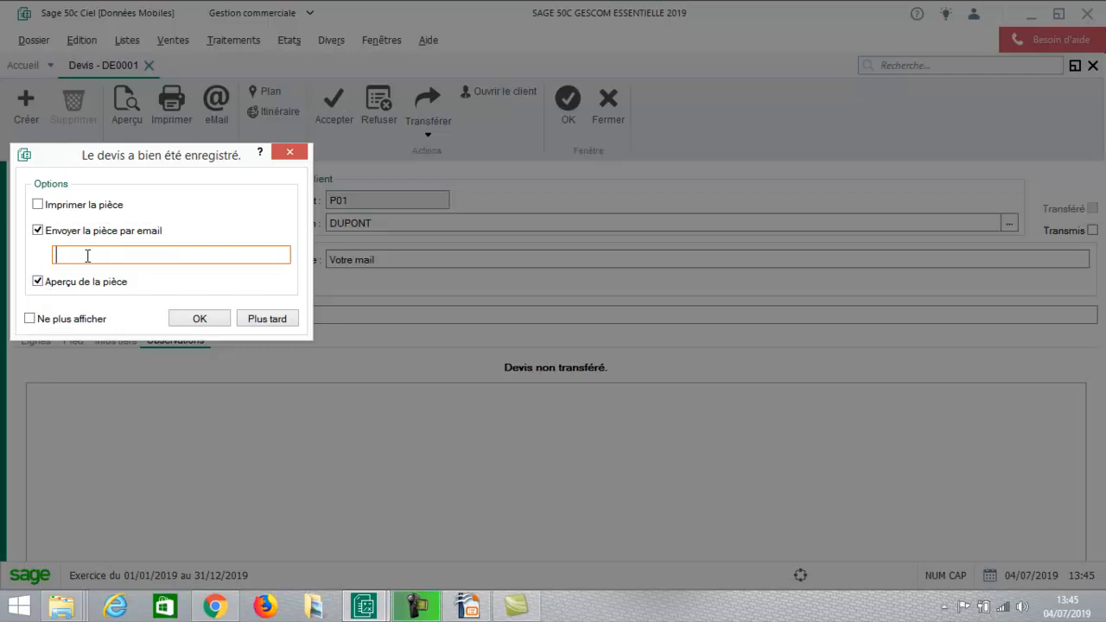
{"action": "left_click", "coordinate": [39, 231]}
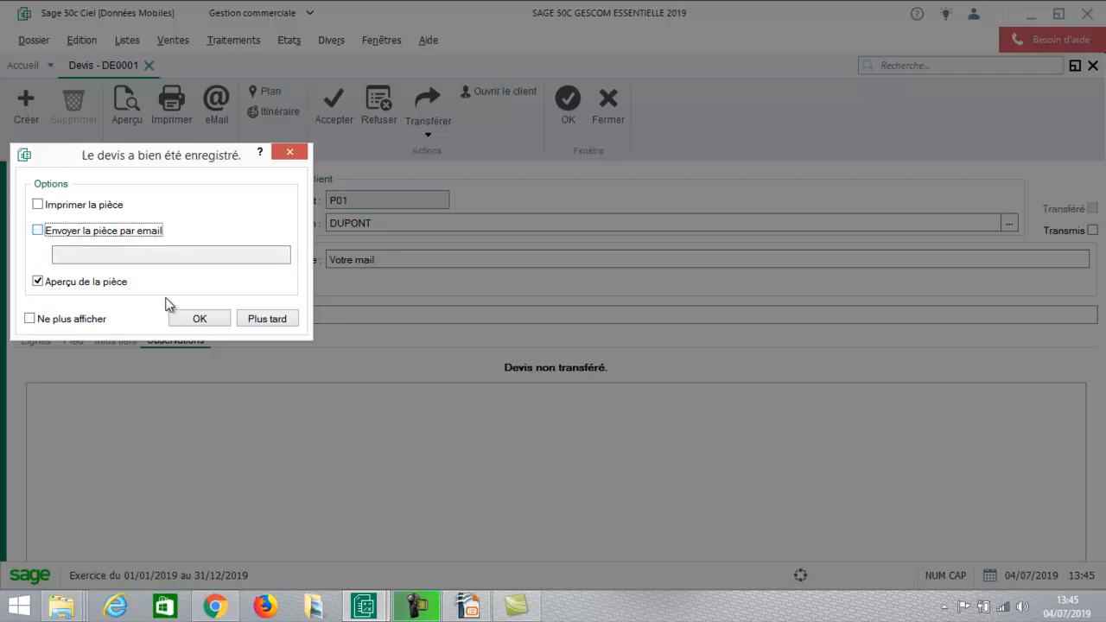
{"action": "left_click", "coordinate": [200, 319]}
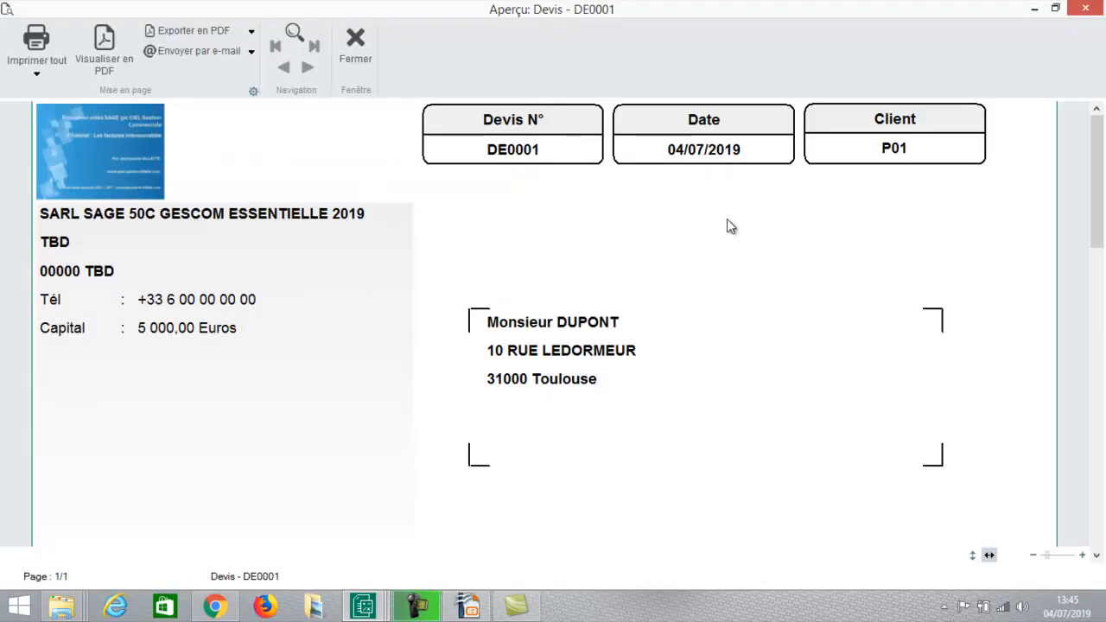
{"action": "left_click_drag", "start_coordinate": [1101, 202], "coordinate": [1084, 237]}
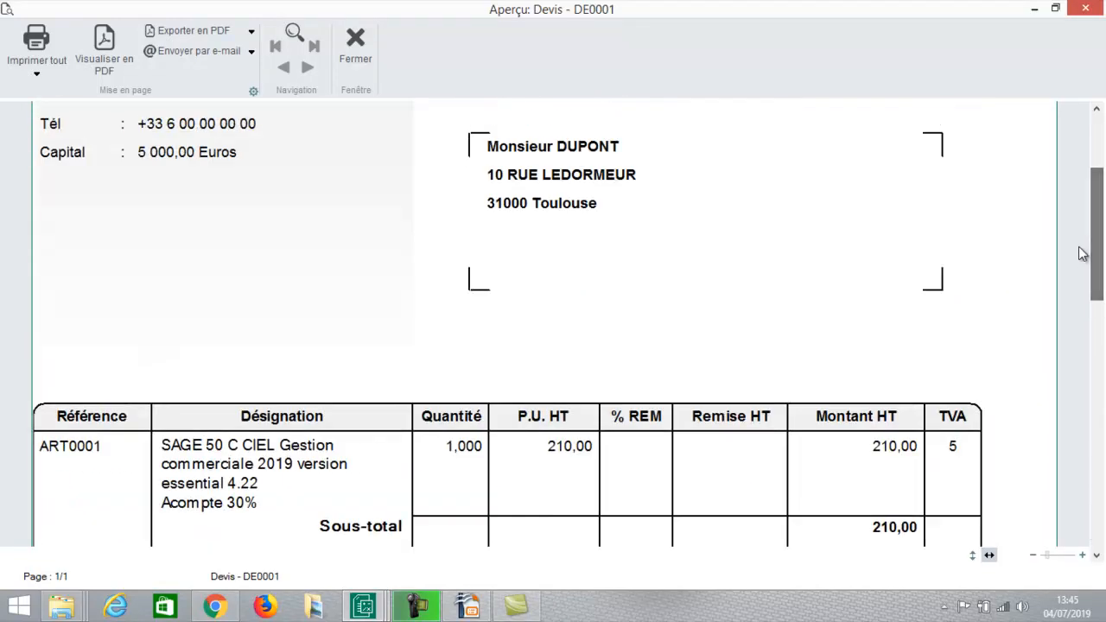
{"action": "left_click", "coordinate": [356, 52]}
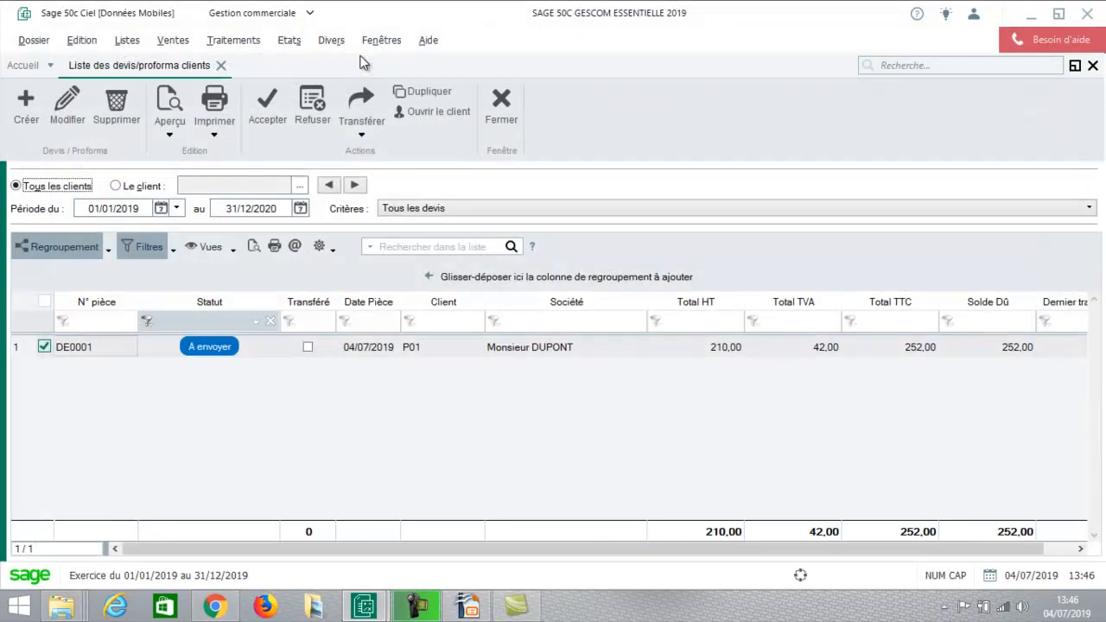